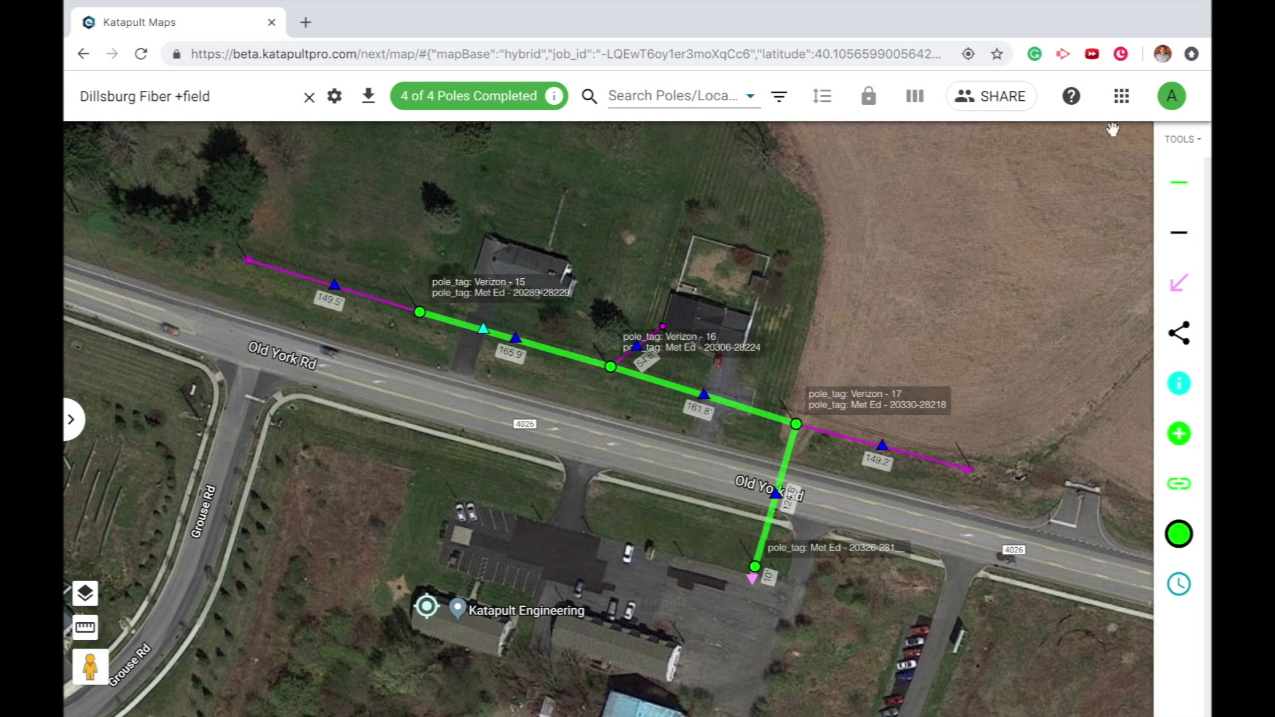
# - Launch the Model Editor from the Katapult apps grid in the top bar
pyautogui.click(1123, 97)
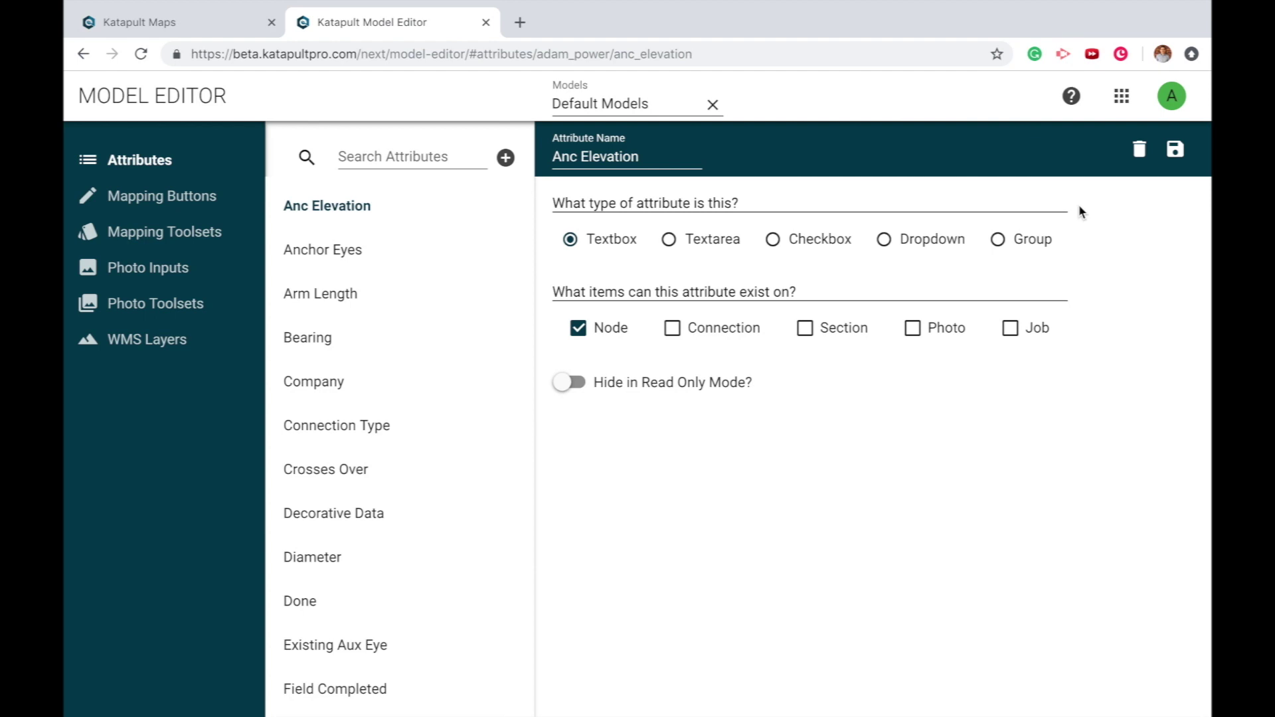
# - Filter the attribute list by 'company' to show only the Company attribute
pyautogui.click(390, 158)
pyautogui.write('company')
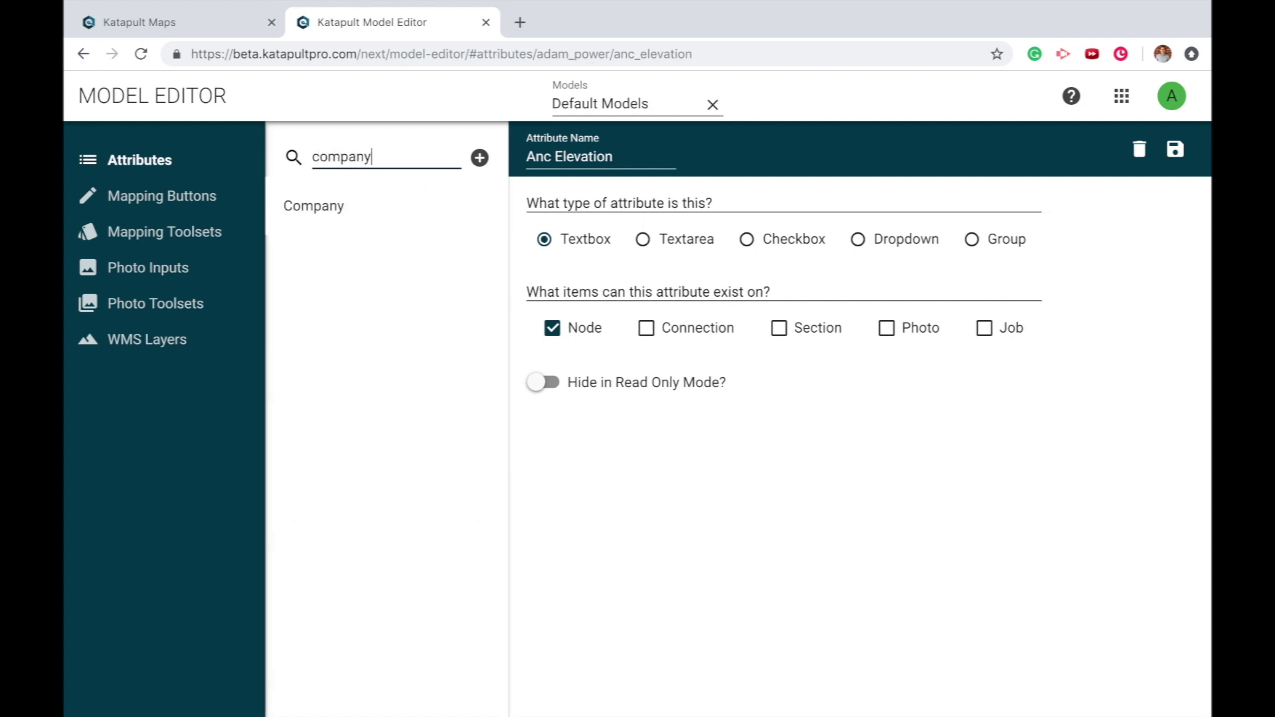
# - Add AT&T to the Company attribute's Other Companies picklist and save it
pyautogui.click(369, 207)
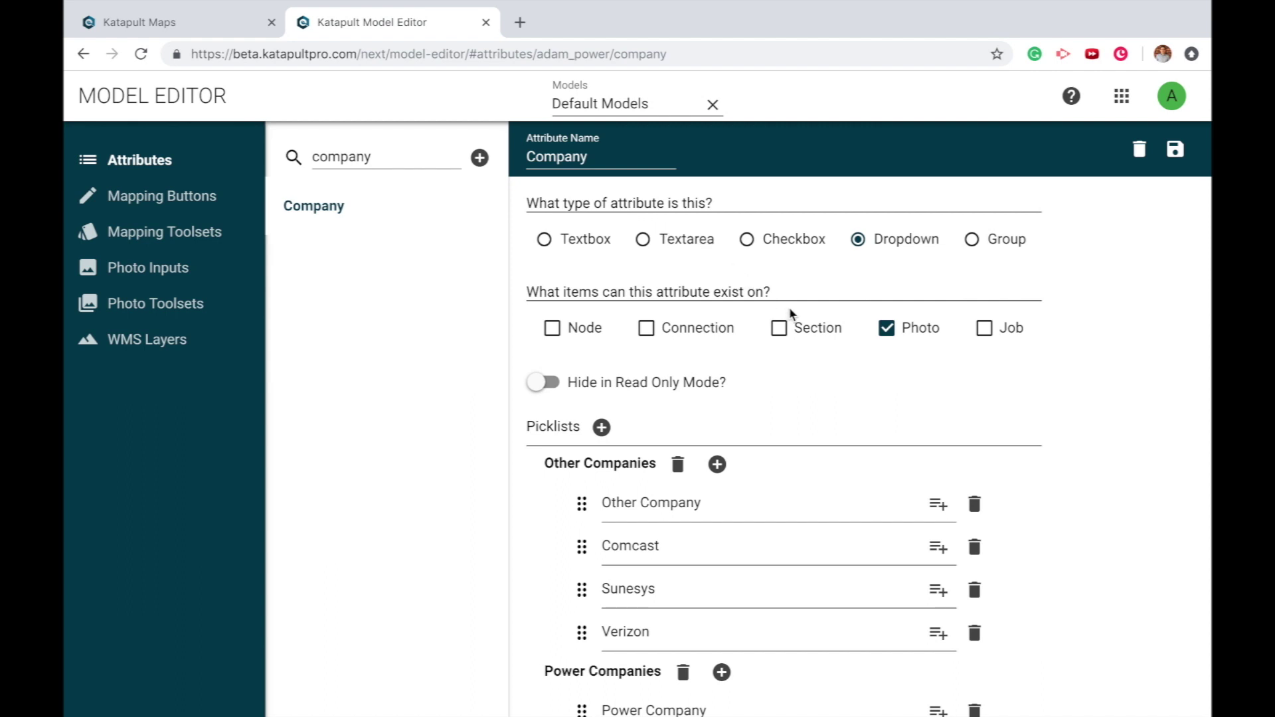
pyautogui.scroll(-2, 789, 307)
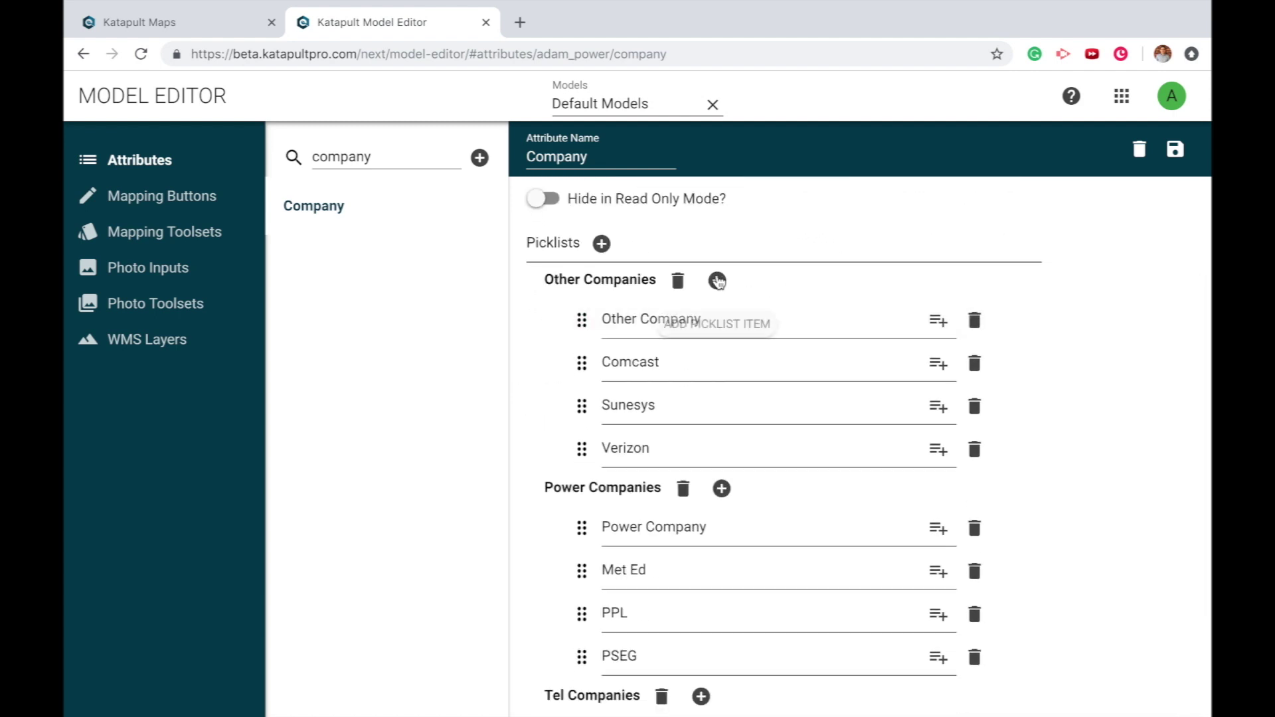
pyautogui.click(718, 281)
pyautogui.write('AT')
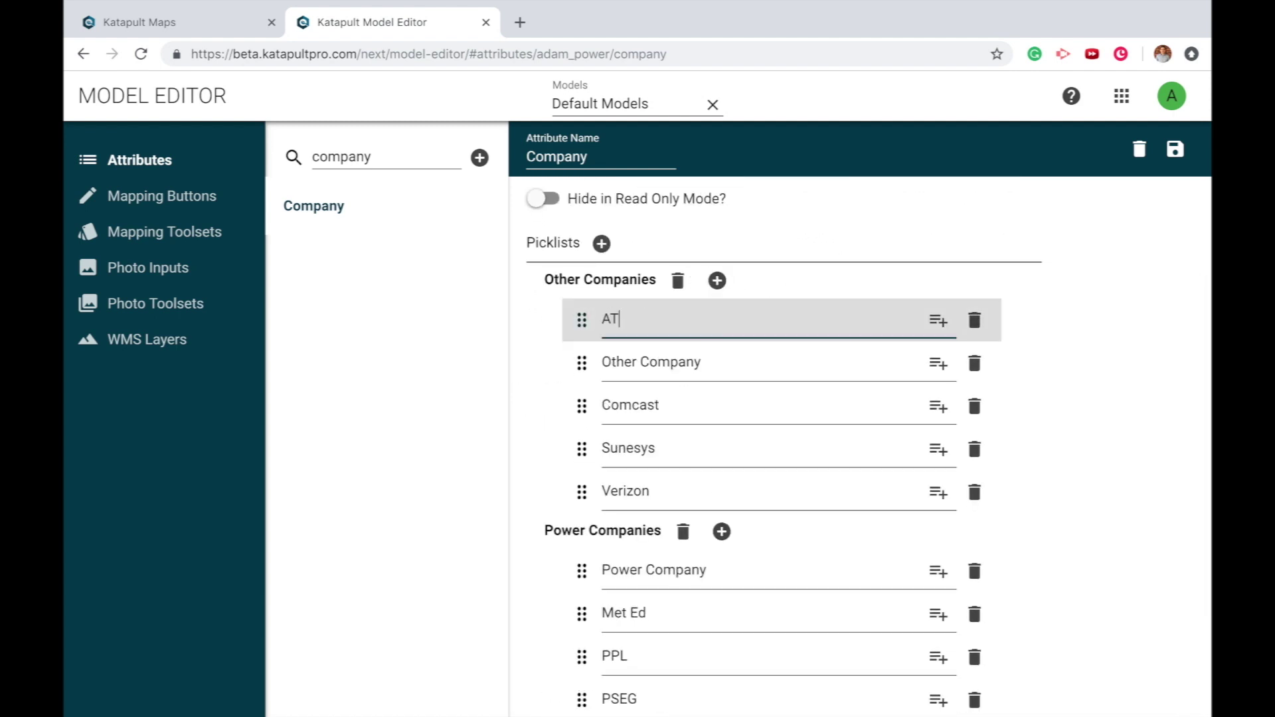
pyautogui.write('&T')
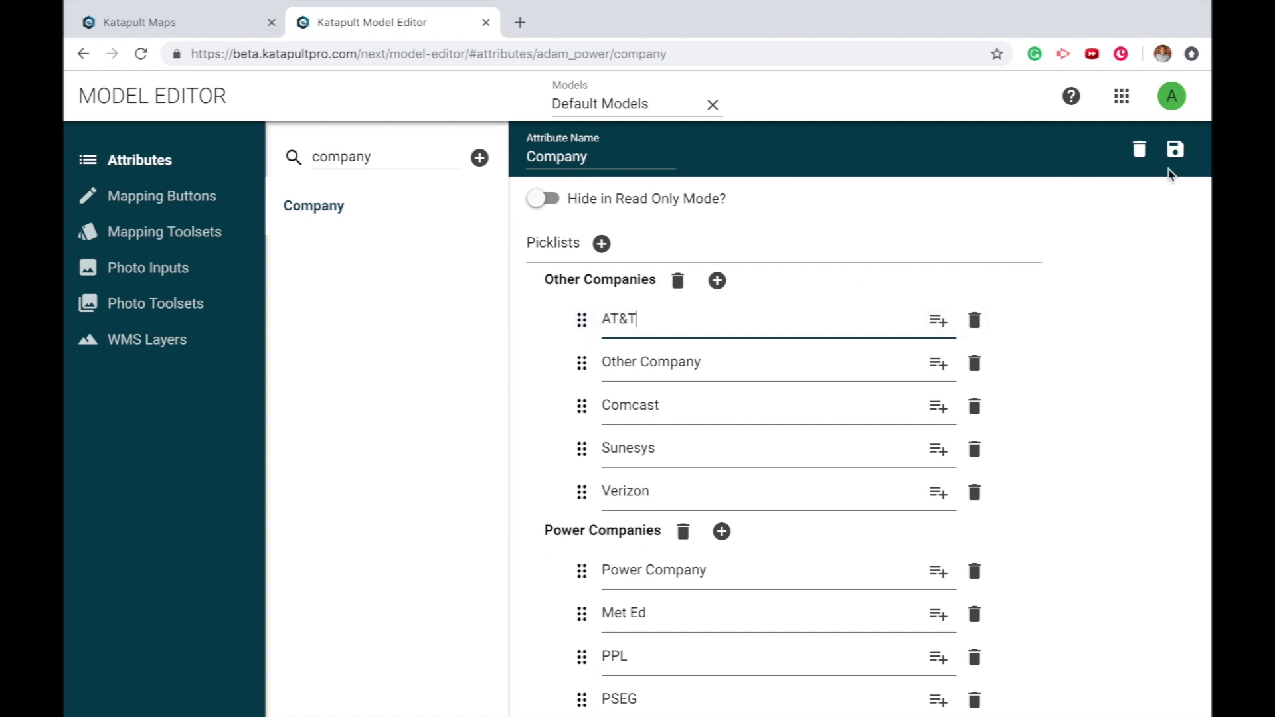
pyautogui.click(1176, 149)
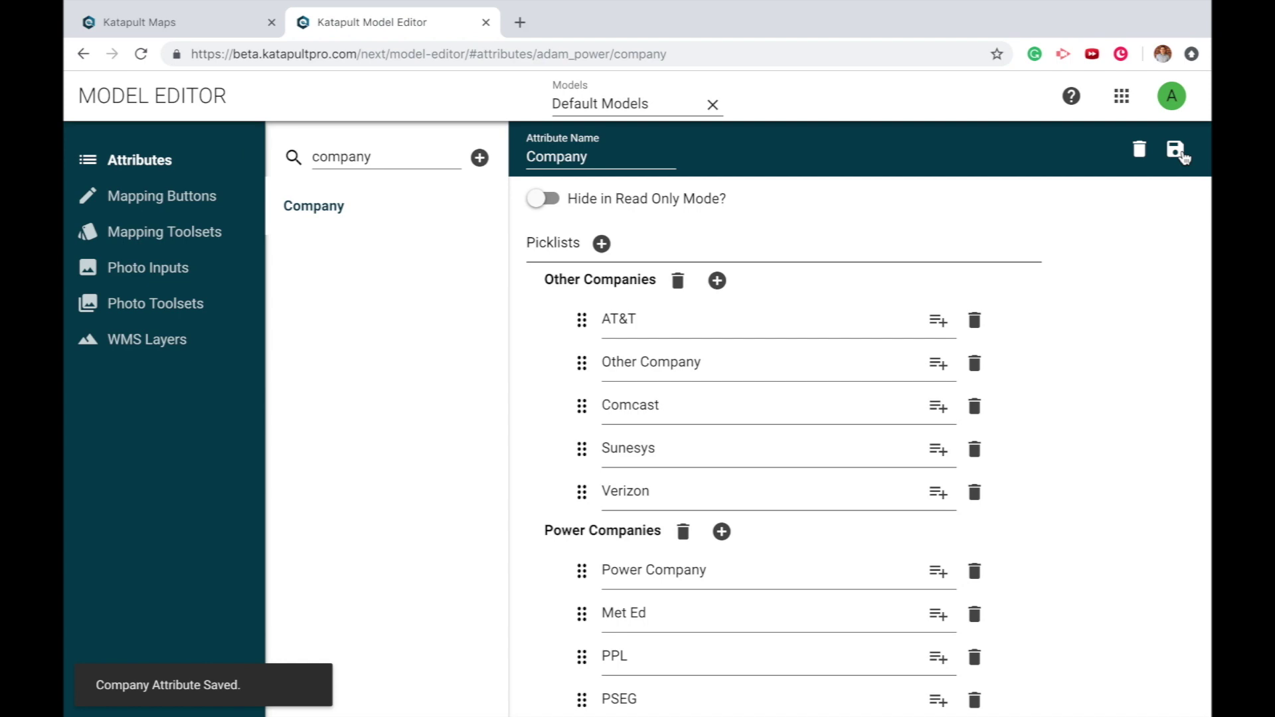
# - Close the Model Editor and open the job's Map Styles Editor from its settings
pyautogui.click(487, 22)
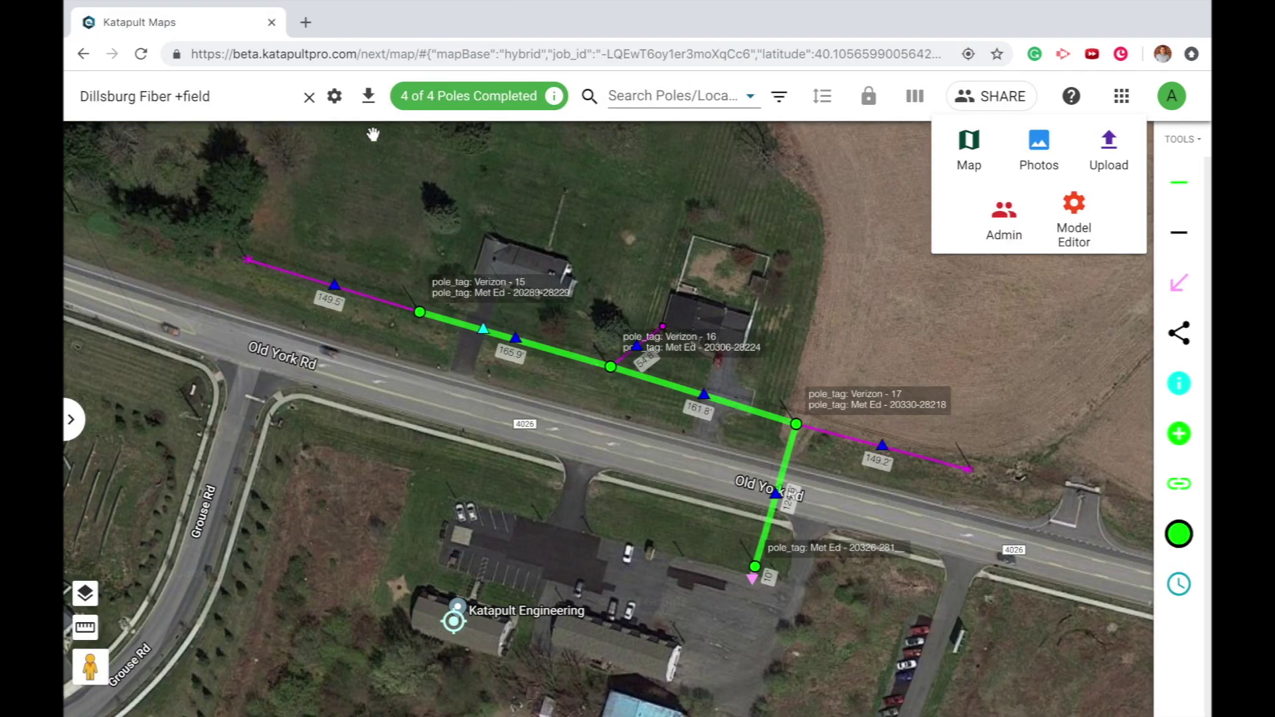
pyautogui.click(335, 97)
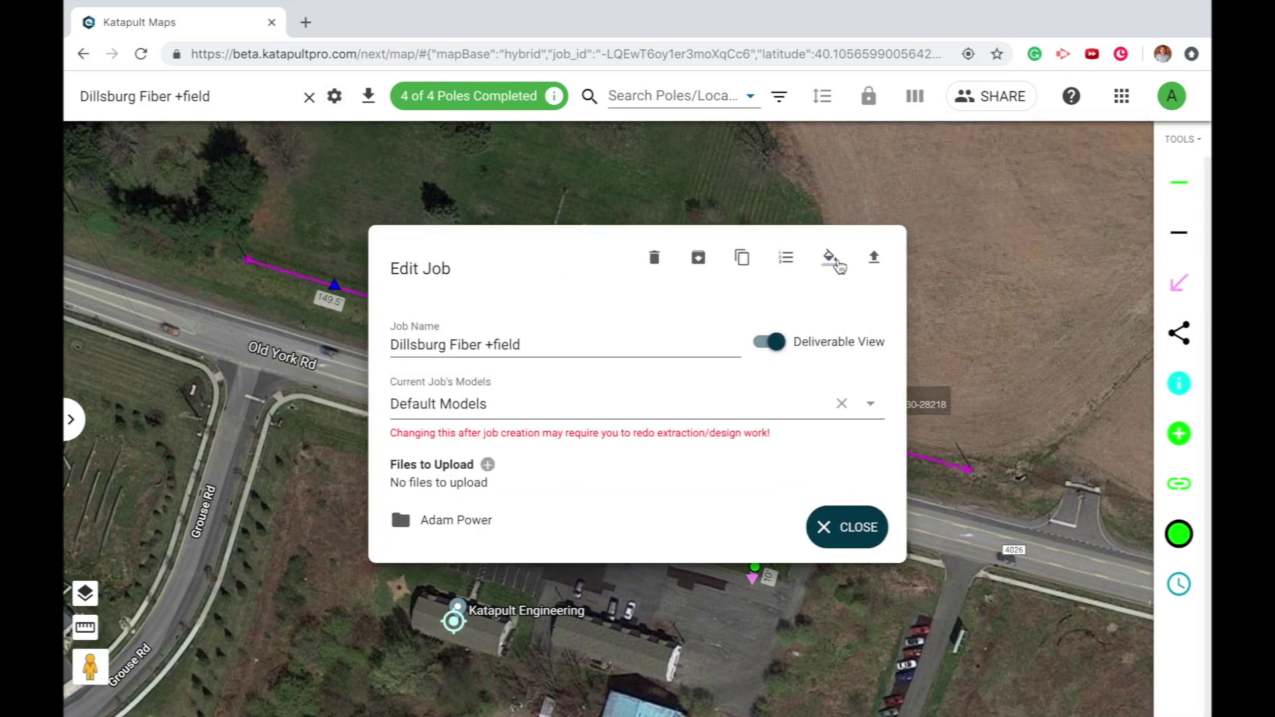
pyautogui.click(830, 259)
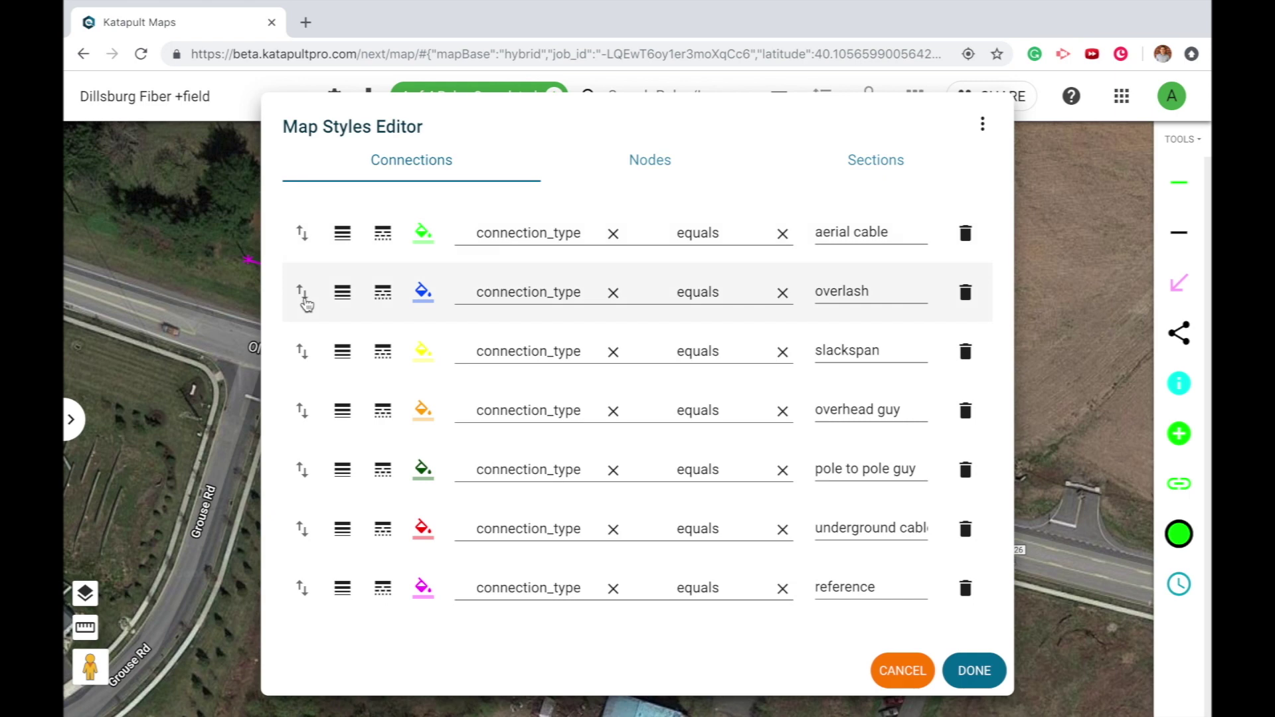
# - Inspect the overlash rule's width, line style and colour options unchanged, then view node rules
pyautogui.moveTo(304, 302)
pyautogui.mouseDown()
pyautogui.moveTo(304, 249)
pyautogui.moveTo(303, 298)
pyautogui.mouseUp()
pyautogui.click(343, 296)
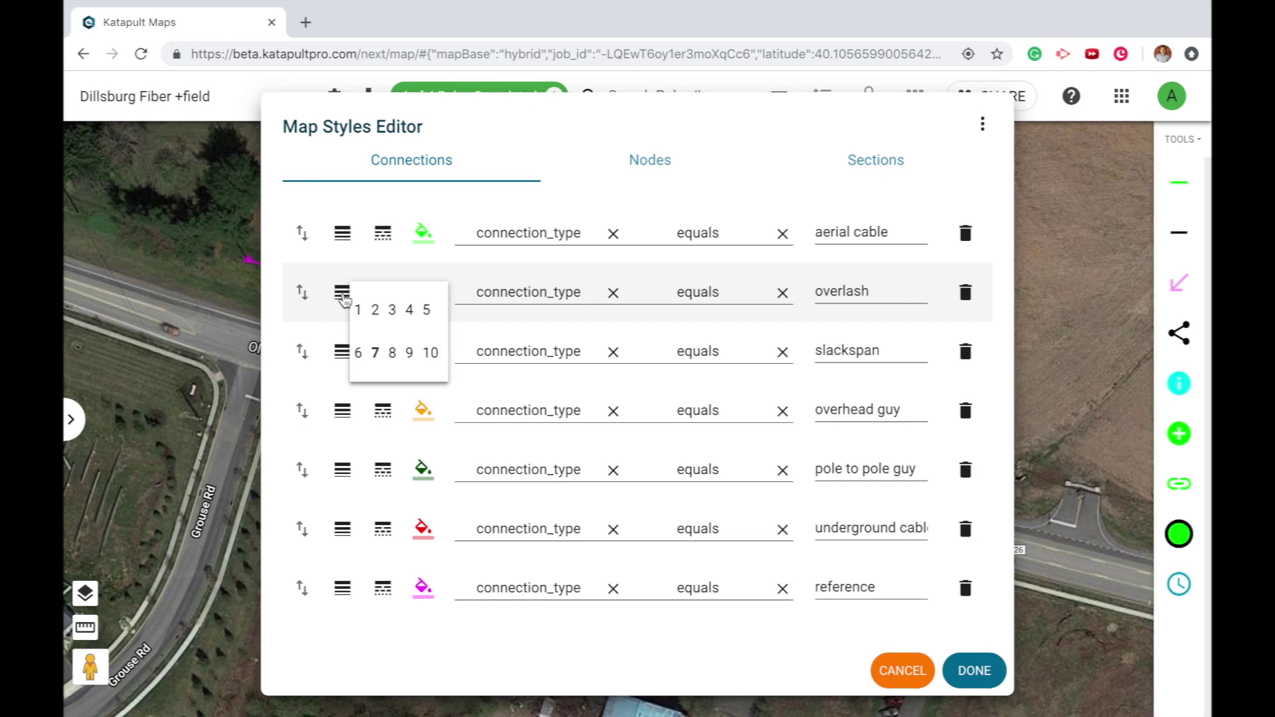
pyautogui.click(383, 278)
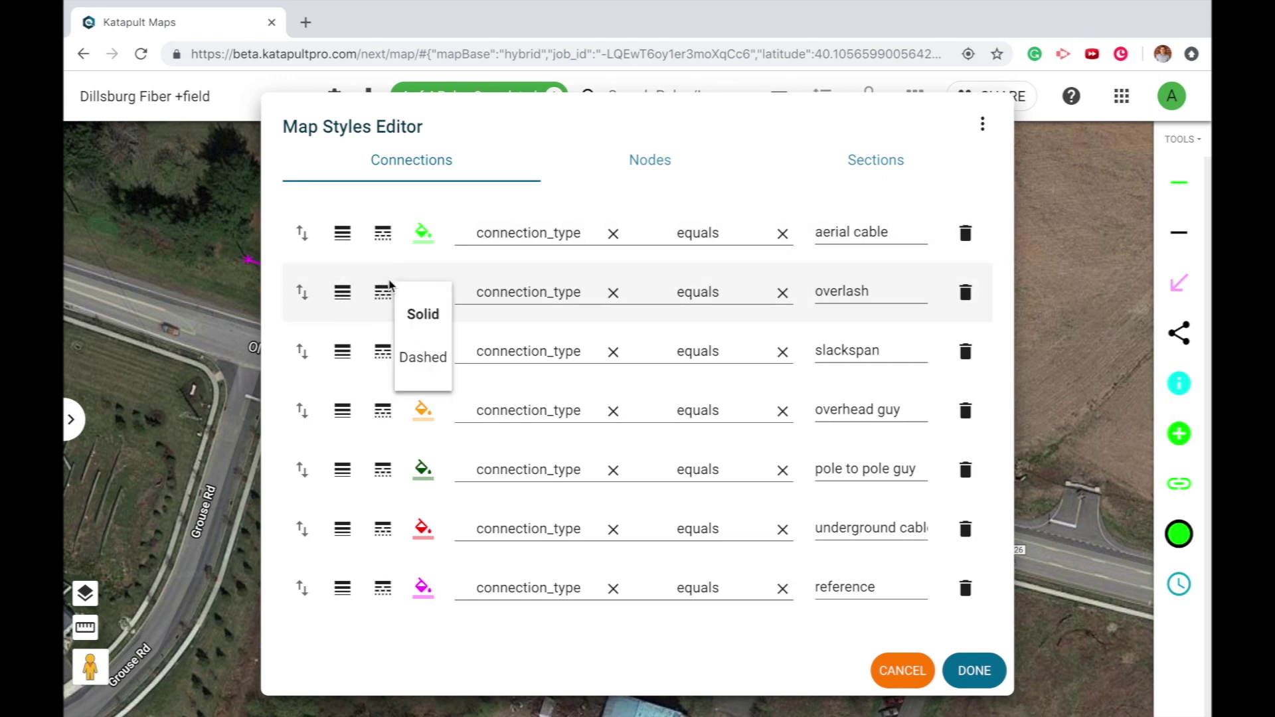
pyautogui.click(384, 283)
pyautogui.click(422, 299)
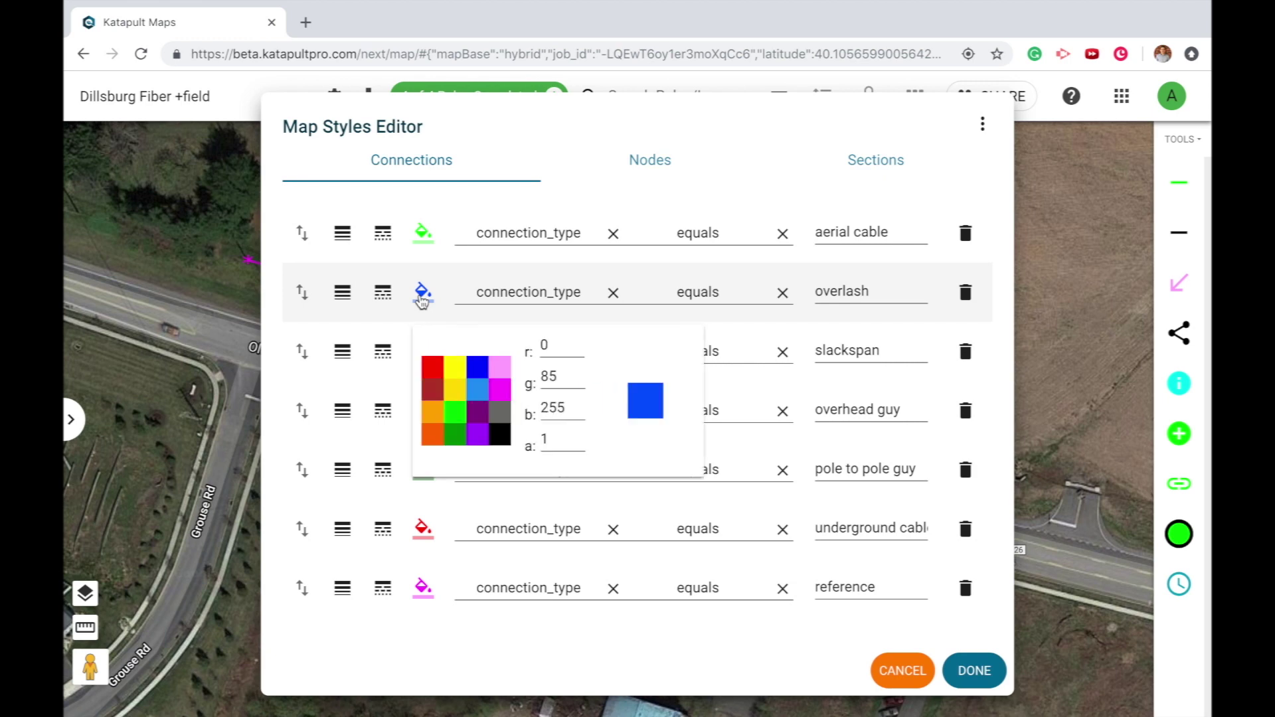
pyautogui.click(410, 276)
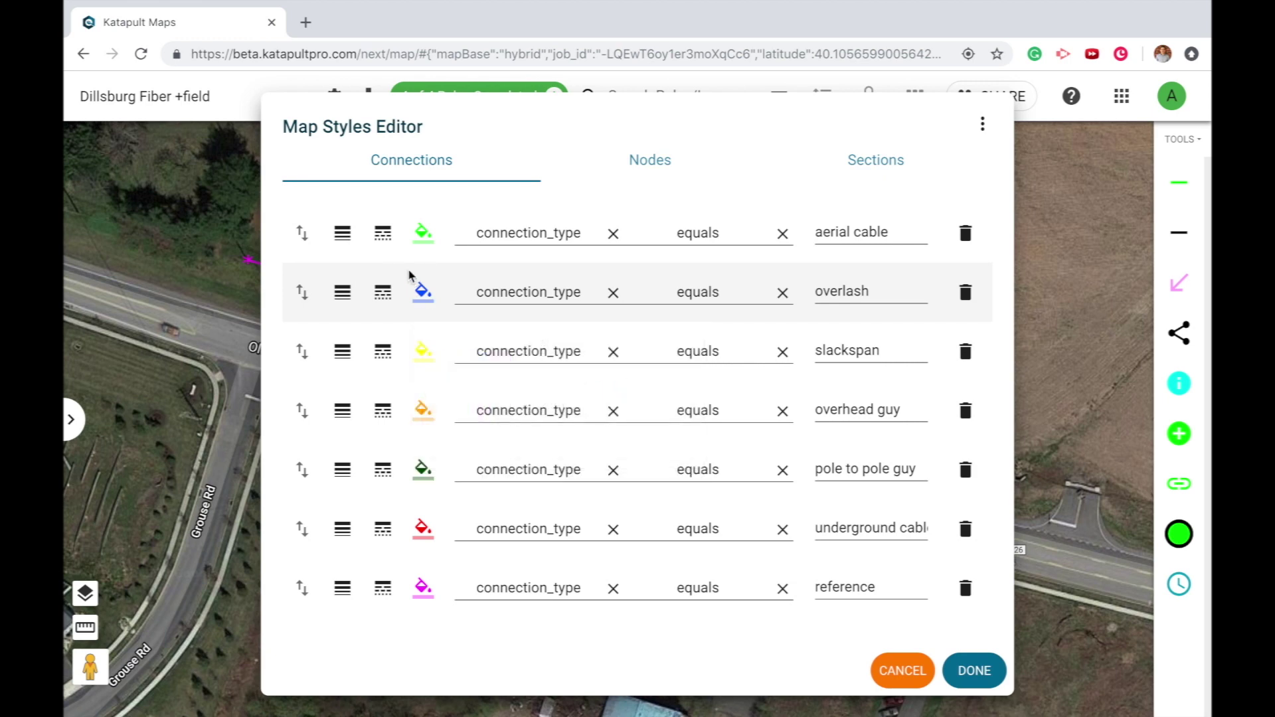
pyautogui.click(652, 172)
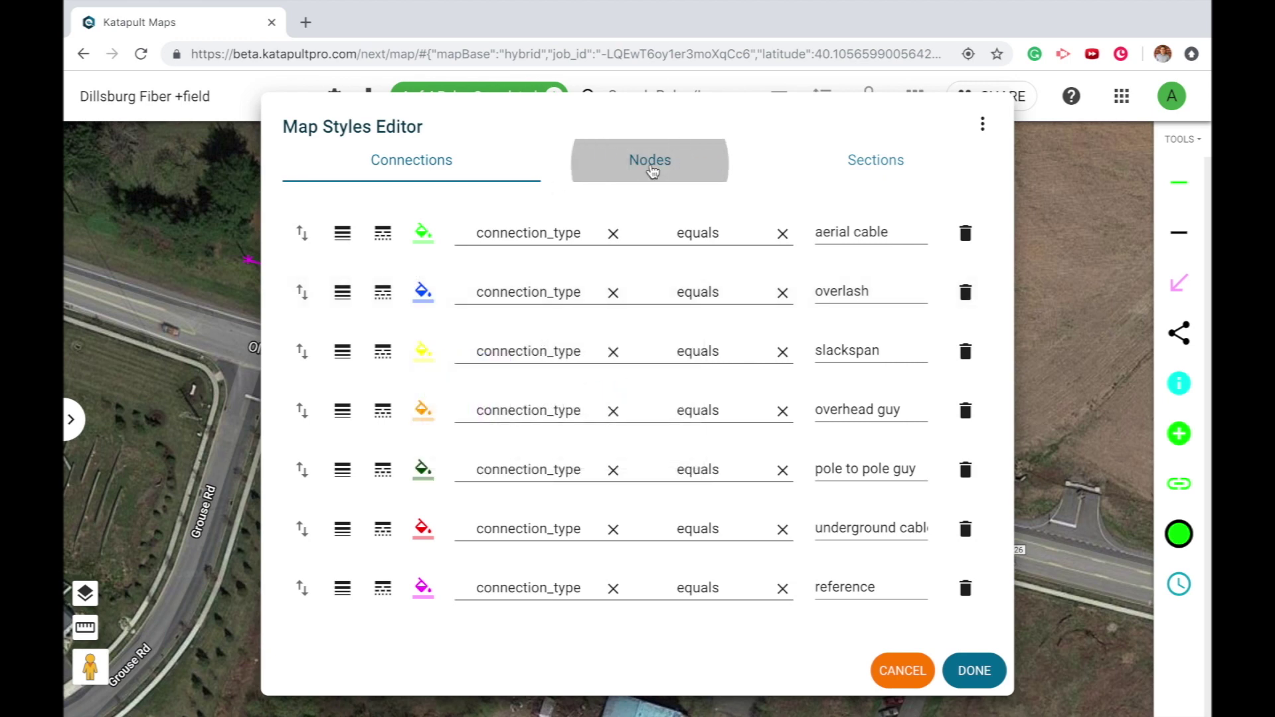